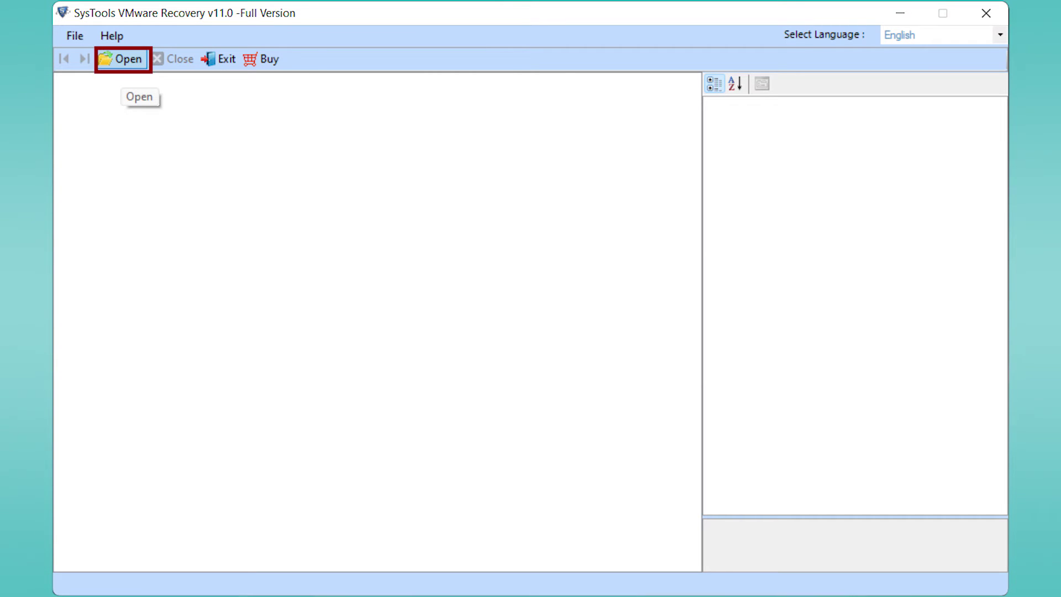
Add the Windows Server 2012.vmdk disk from D:\Data with Advance Scan enabled and scan it.
click(122, 59)
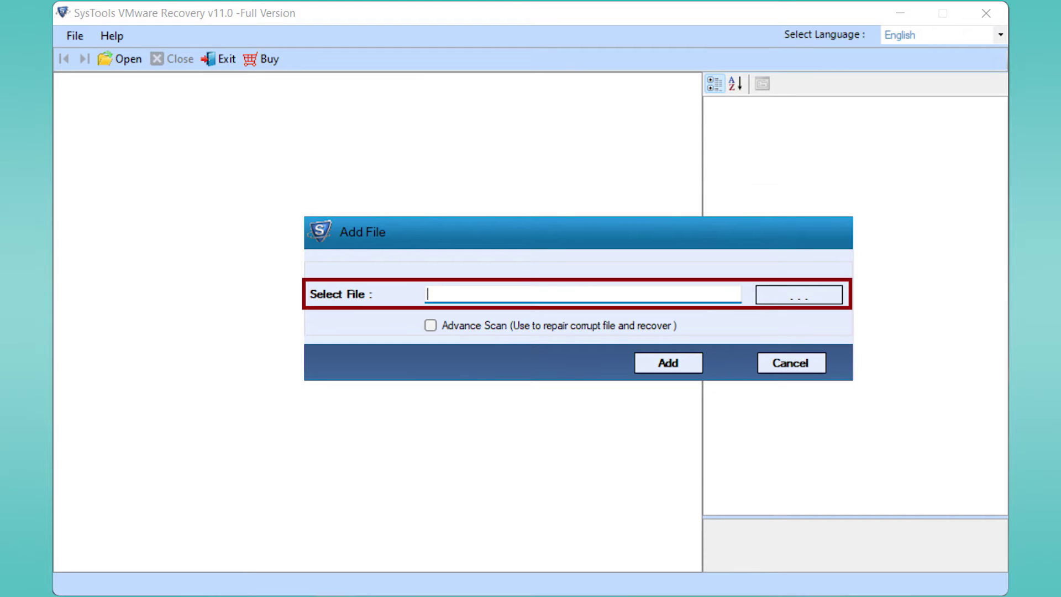
click(798, 294)
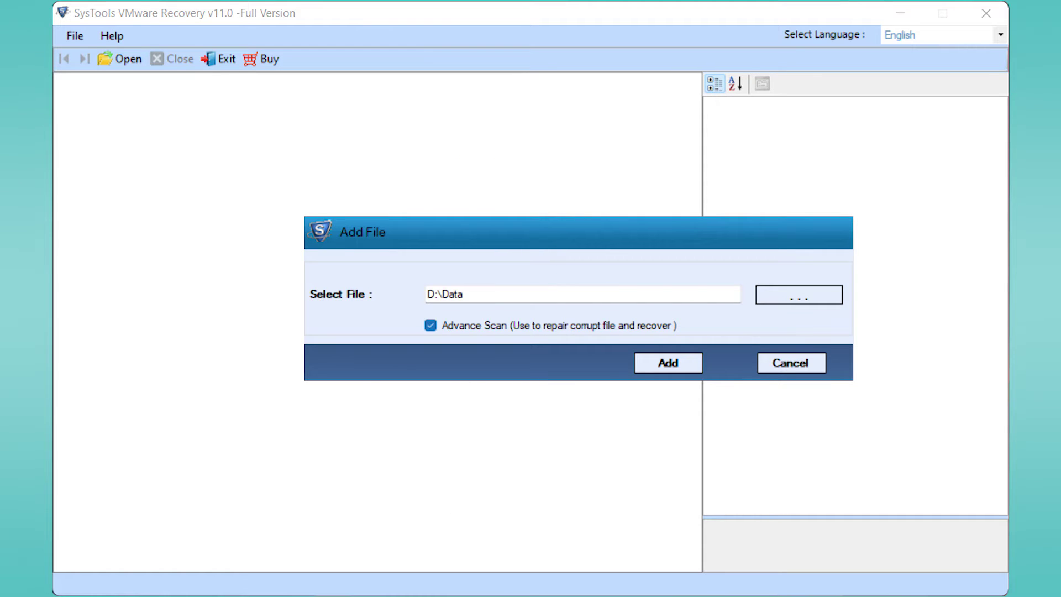
key(Return)
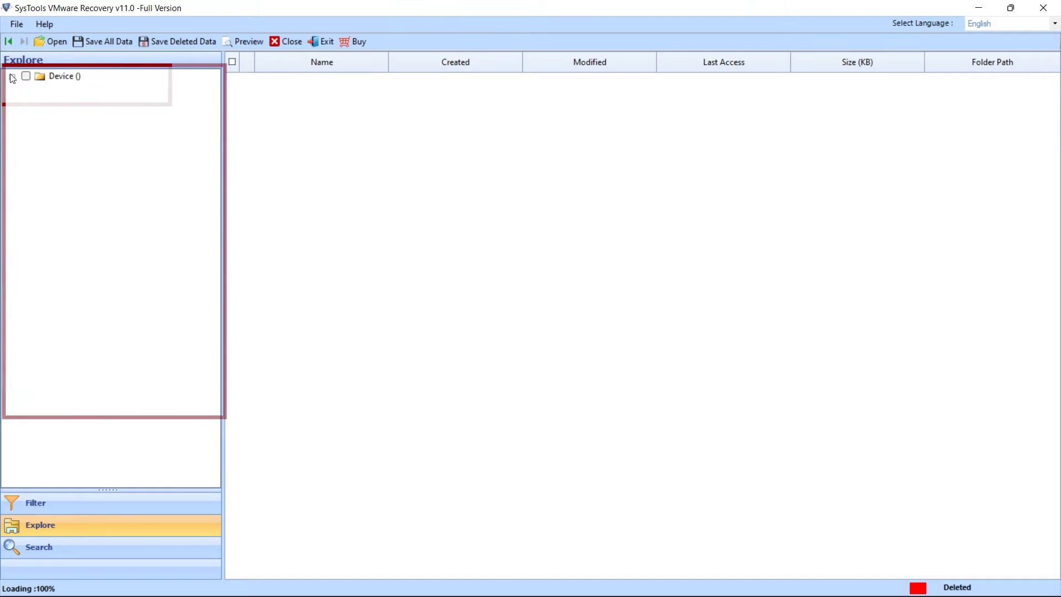
Expand Device () > Partition (NTFS) > Raw Files and open the PNG folder.
click(13, 79)
click(29, 89)
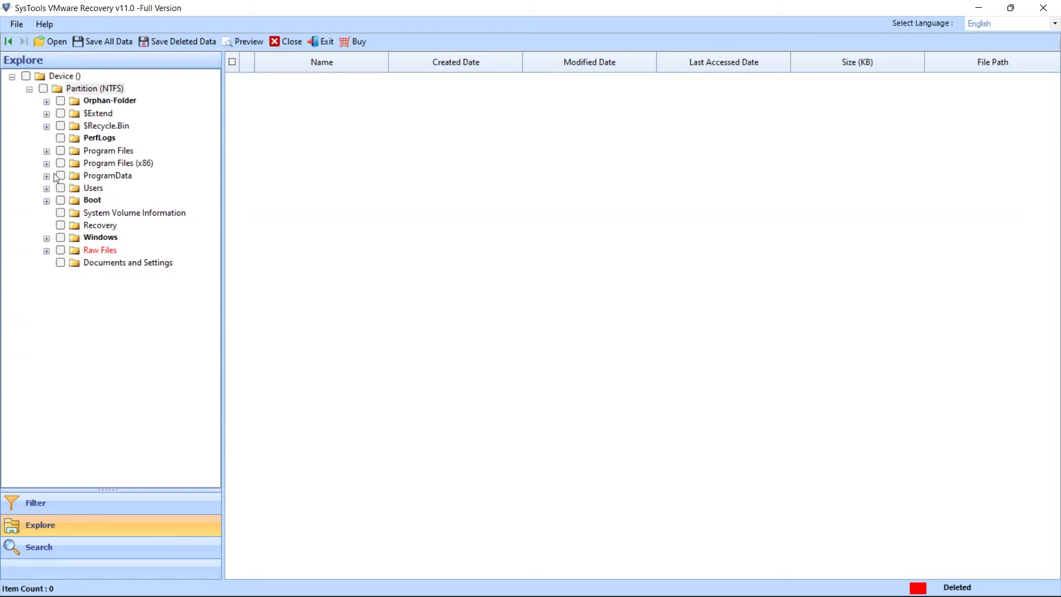
click(46, 251)
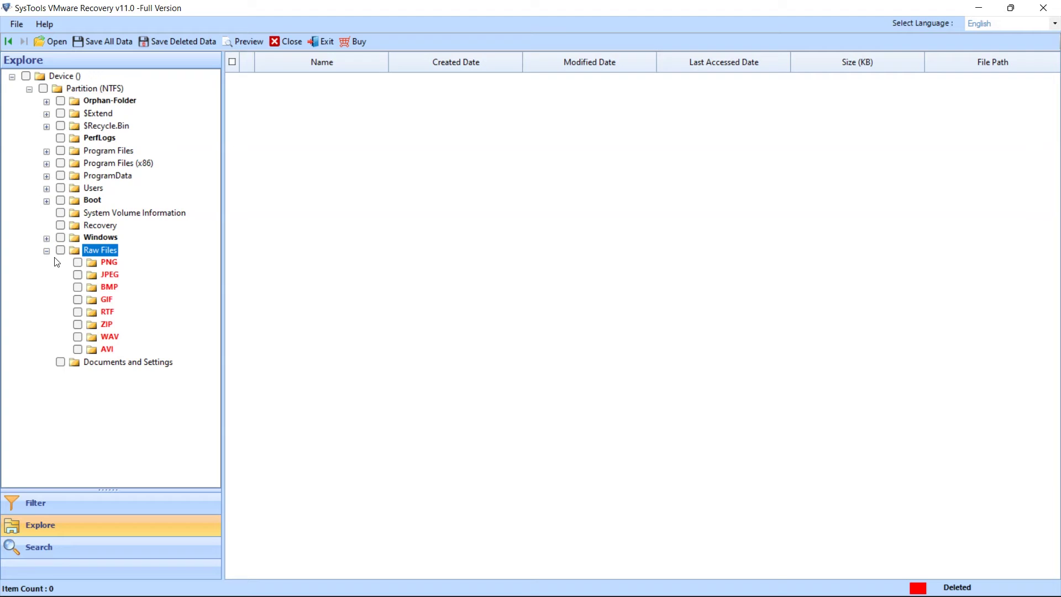
click(111, 263)
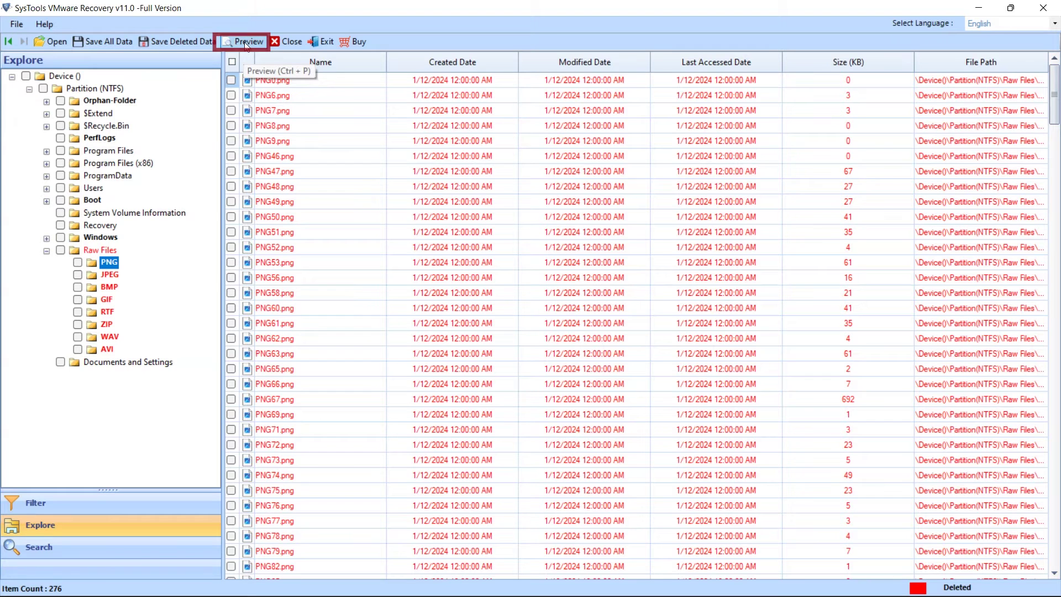
Check PNG8.png and preview its file properties, content and hex dump.
click(231, 125)
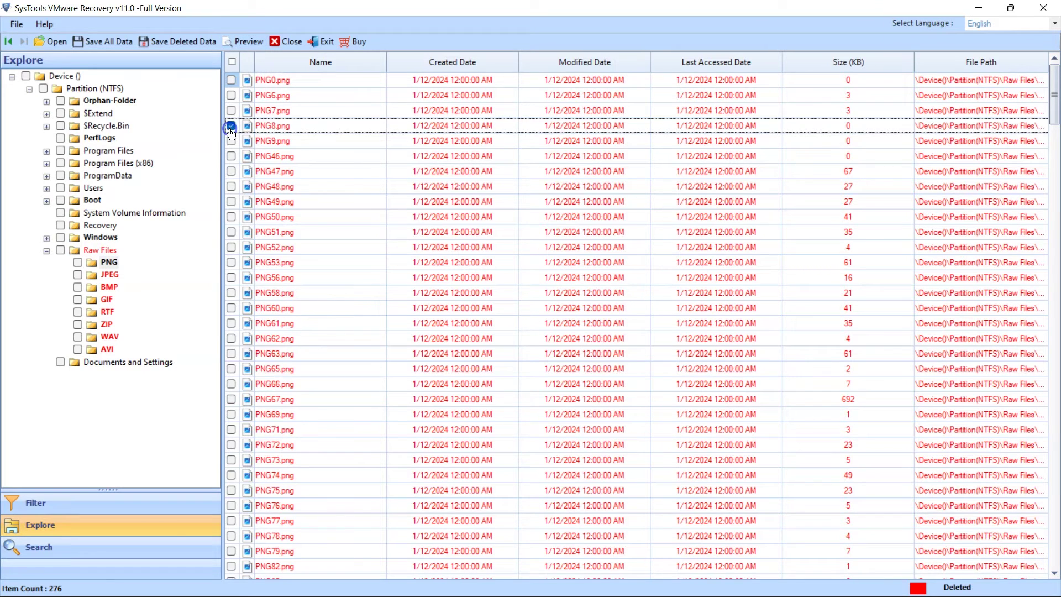
click(248, 41)
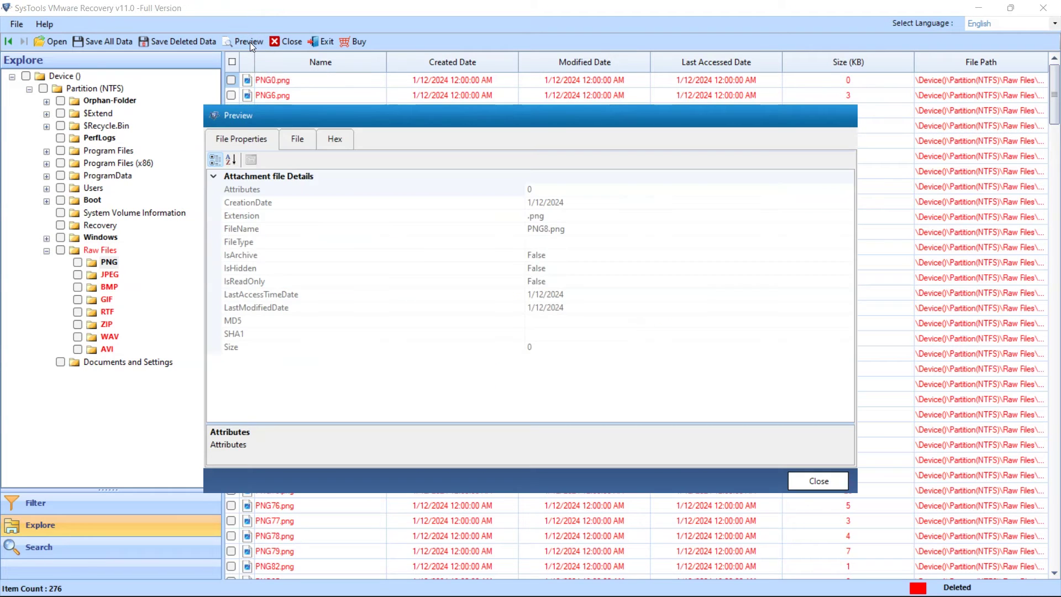
click(290, 142)
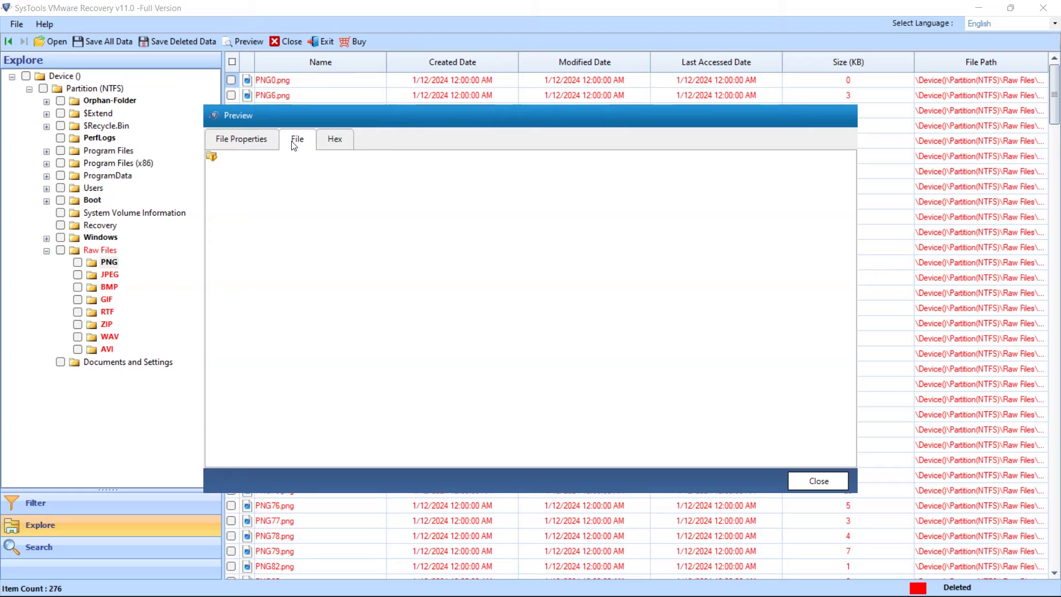
click(334, 141)
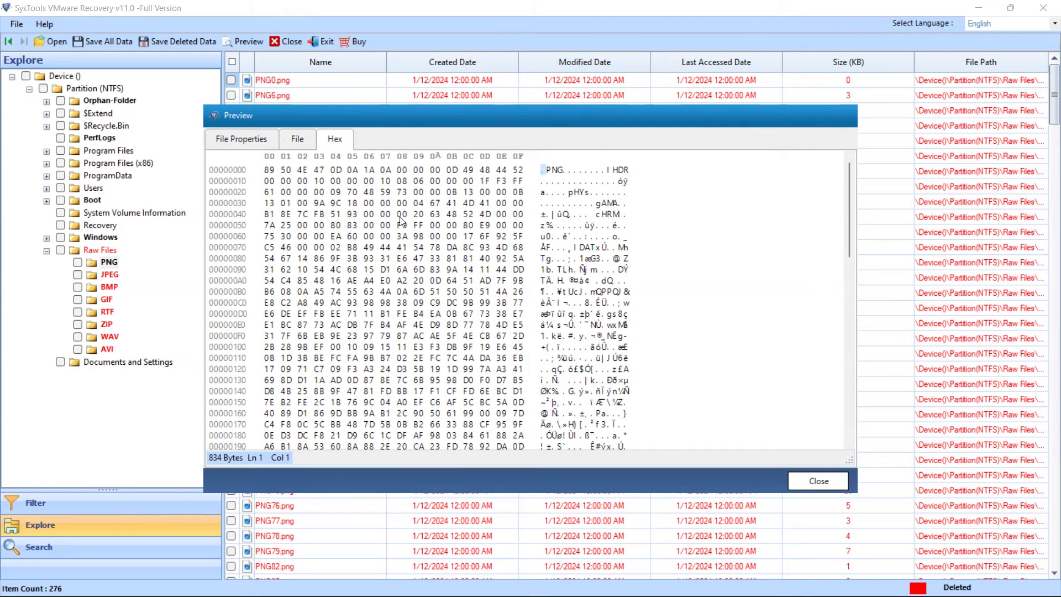
Close the preview and filter recovered items by Photos, Audios, Documents, then Executables.
click(817, 481)
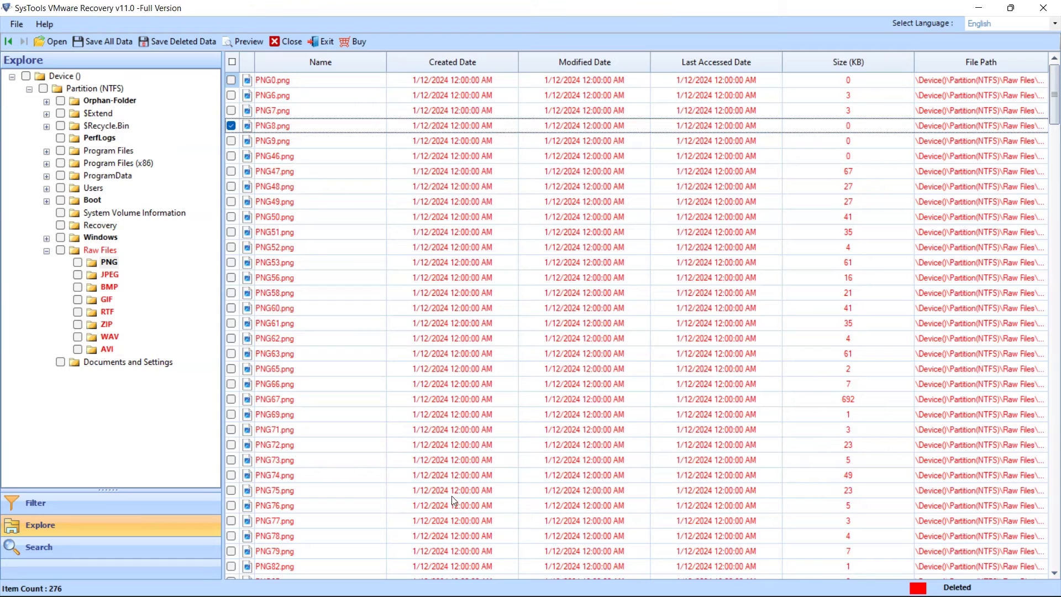
click(145, 499)
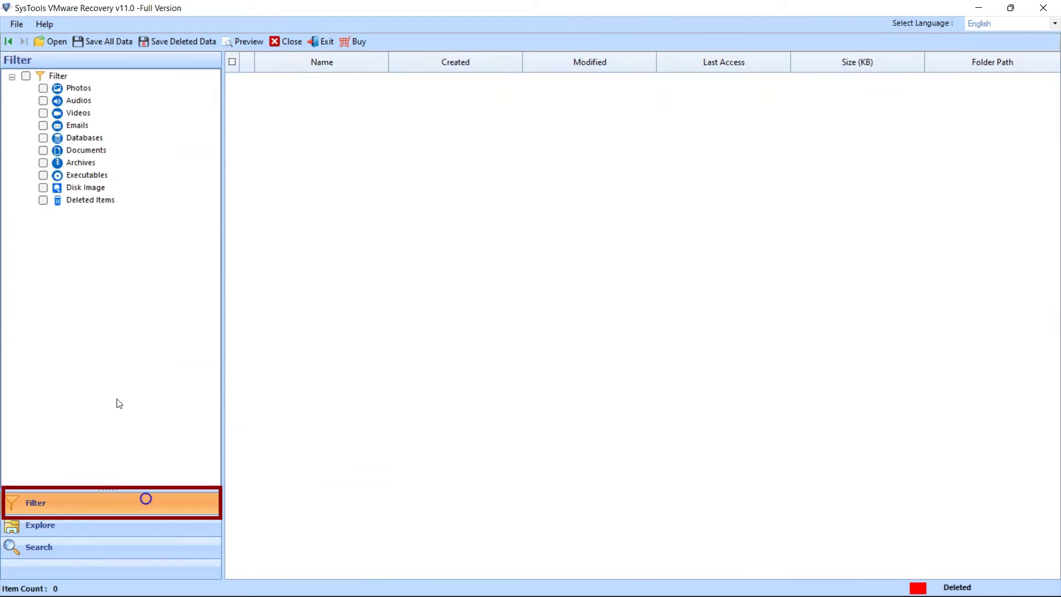
click(75, 91)
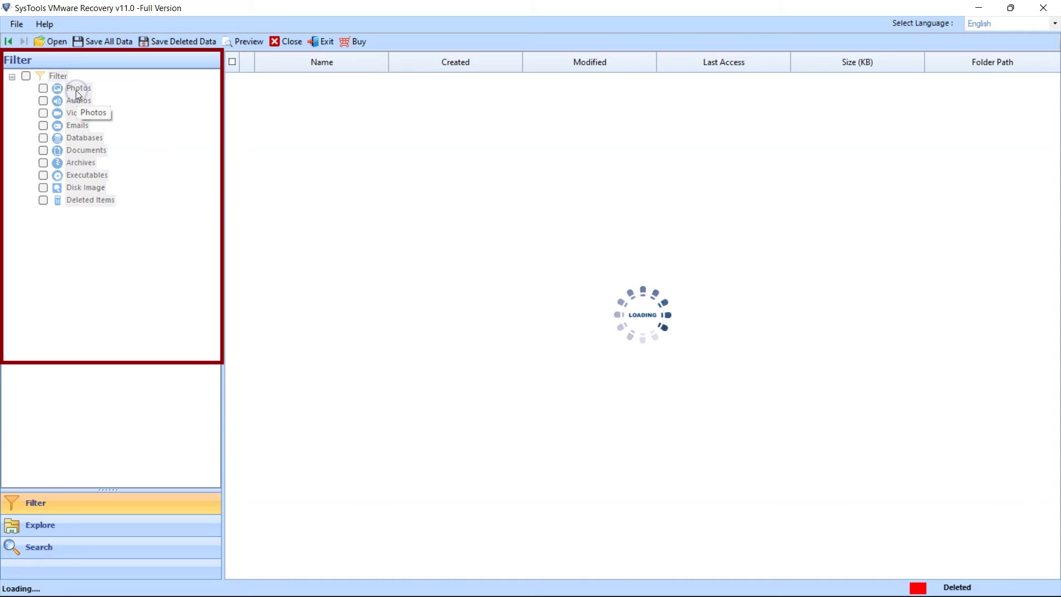
click(78, 101)
click(87, 150)
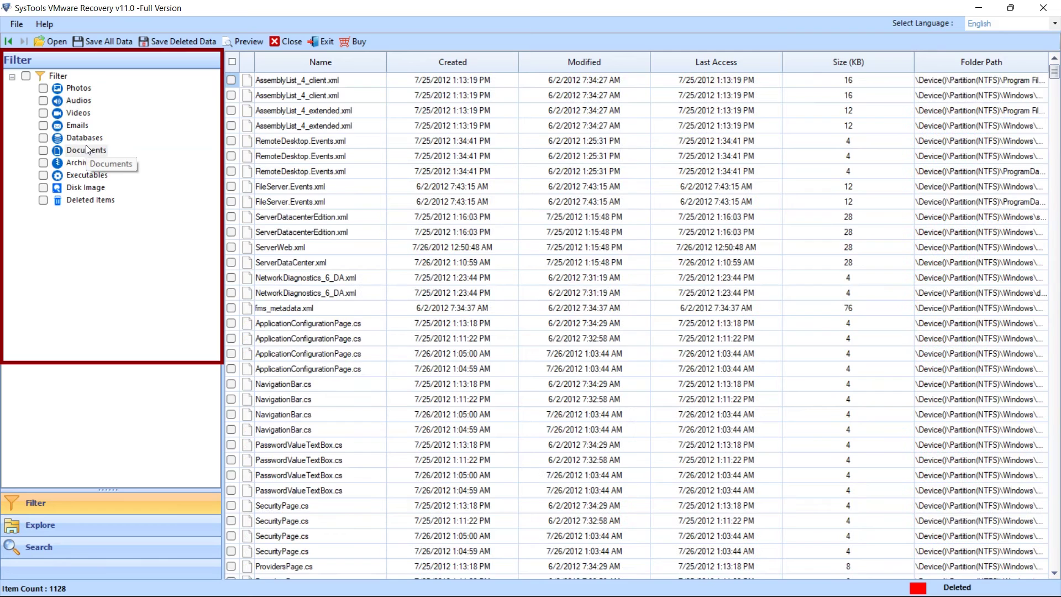
click(83, 175)
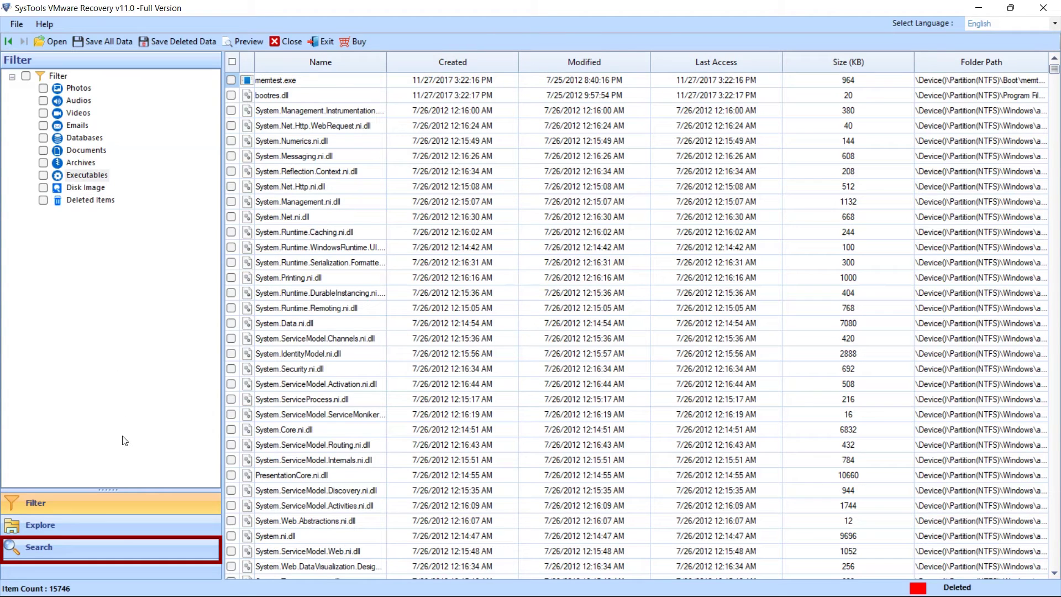
Set the search to use Created dates from 1/12/2024 to 1/12/2024.
click(120, 545)
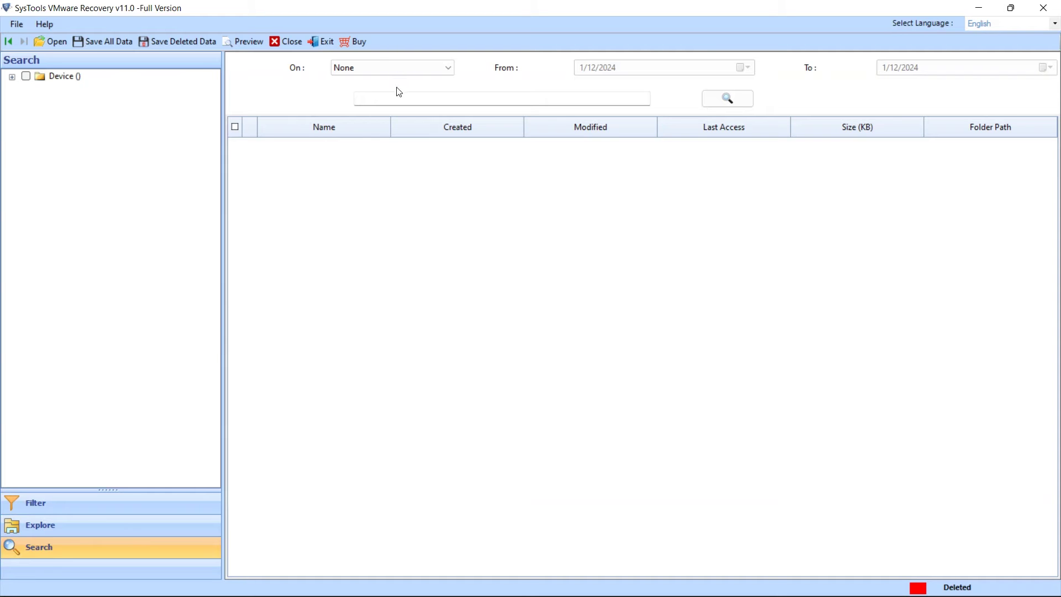
click(445, 67)
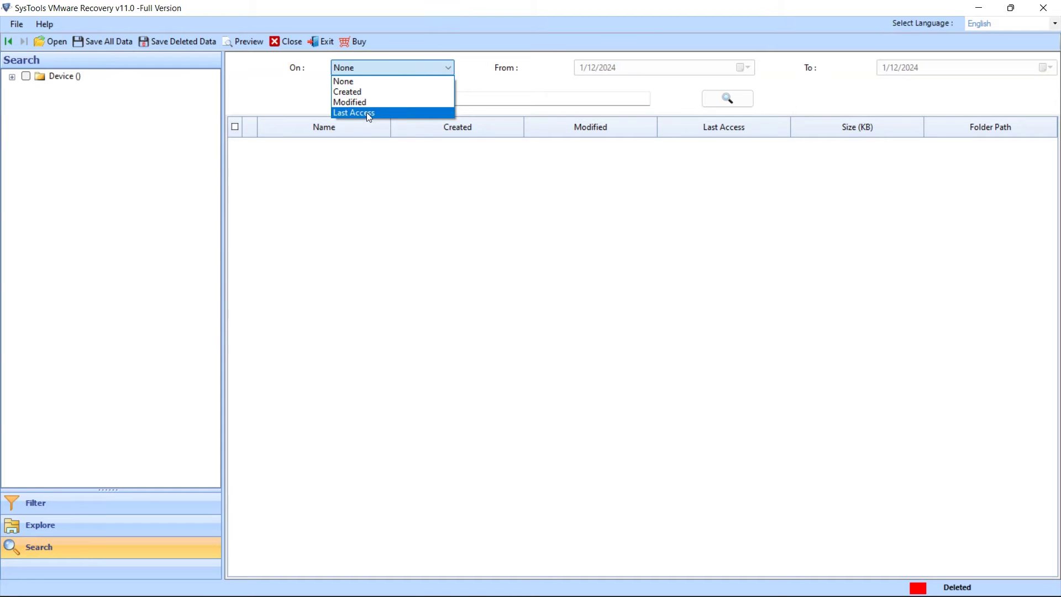
click(371, 92)
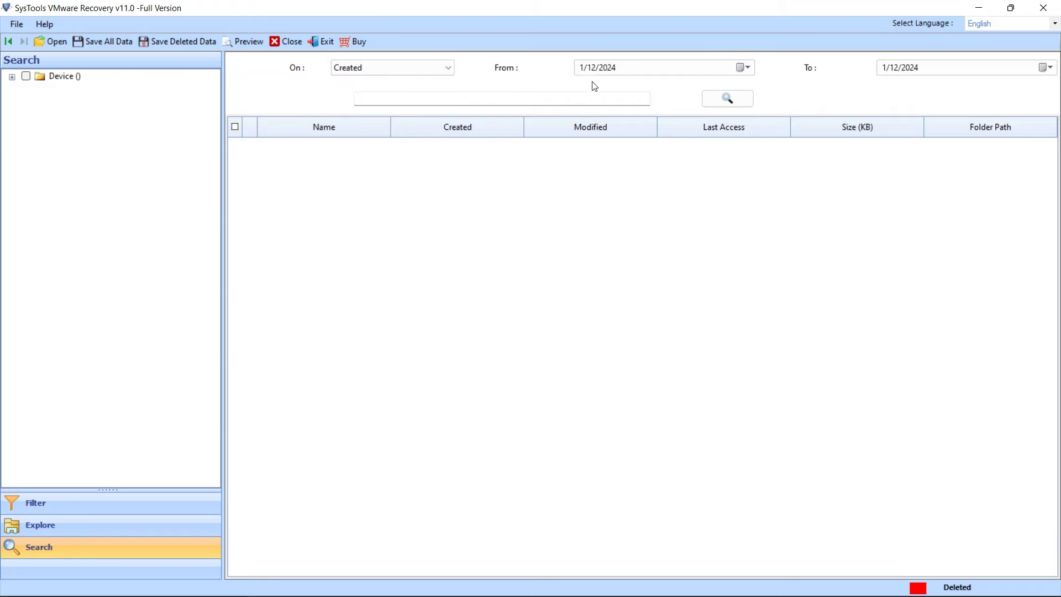
click(744, 67)
click(669, 88)
click(670, 88)
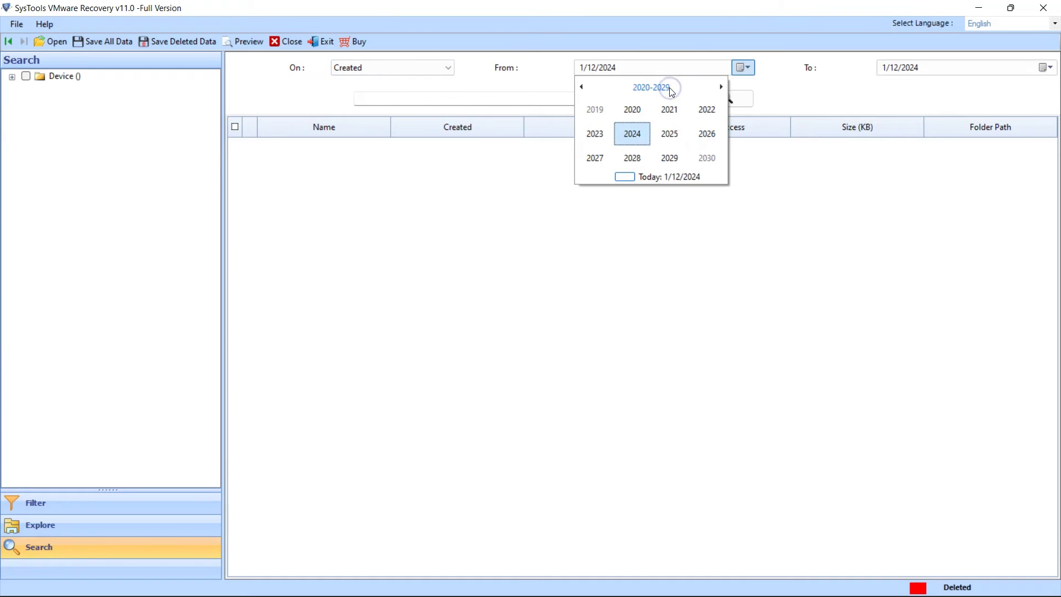
click(746, 67)
click(1045, 67)
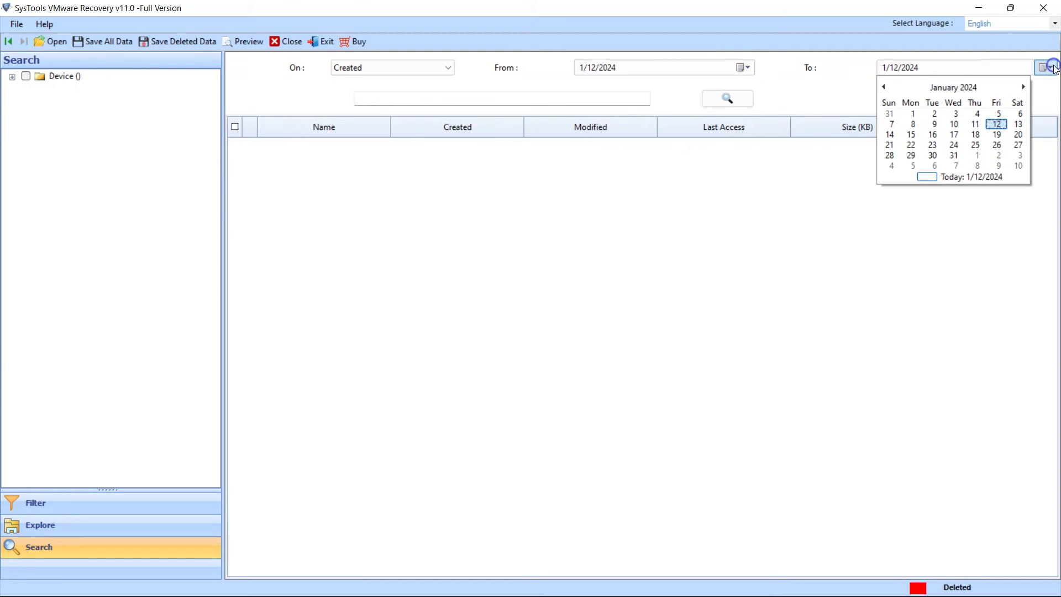
click(954, 87)
click(954, 88)
click(1043, 74)
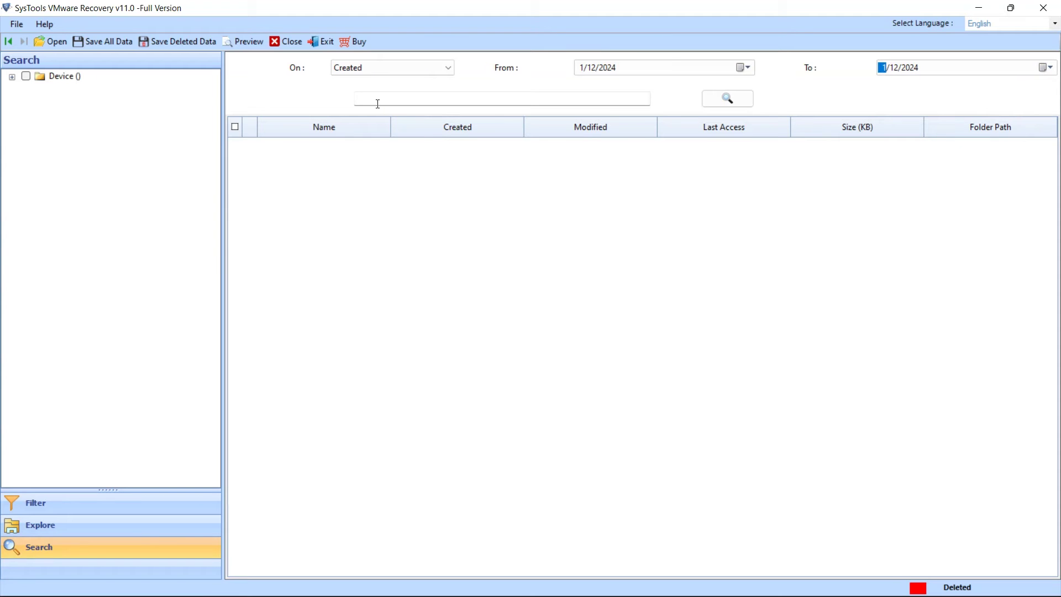
Search the whole Device () for 'jpeg'.
click(26, 76)
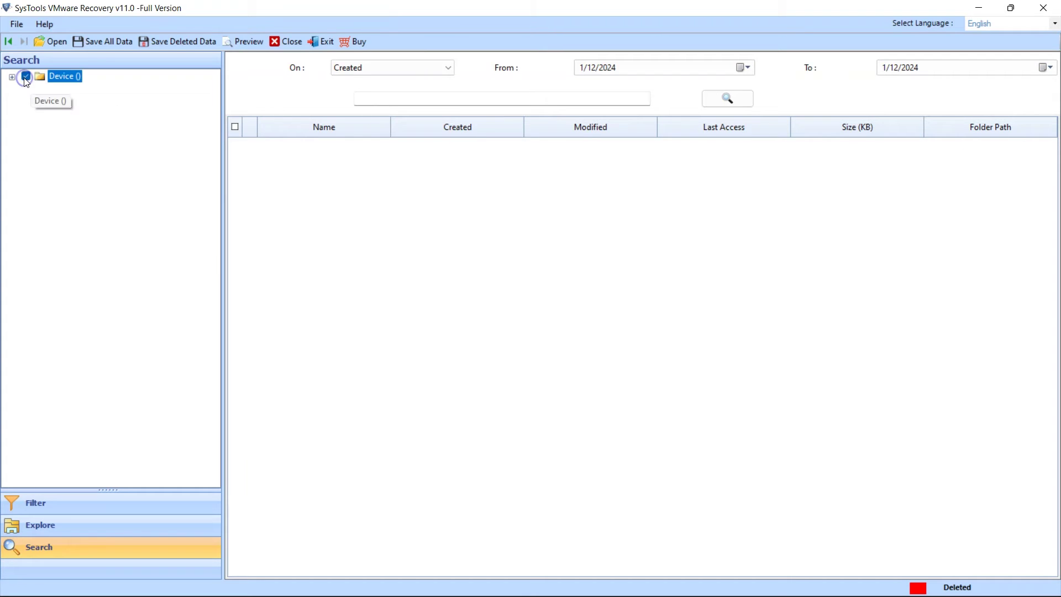
click(381, 100)
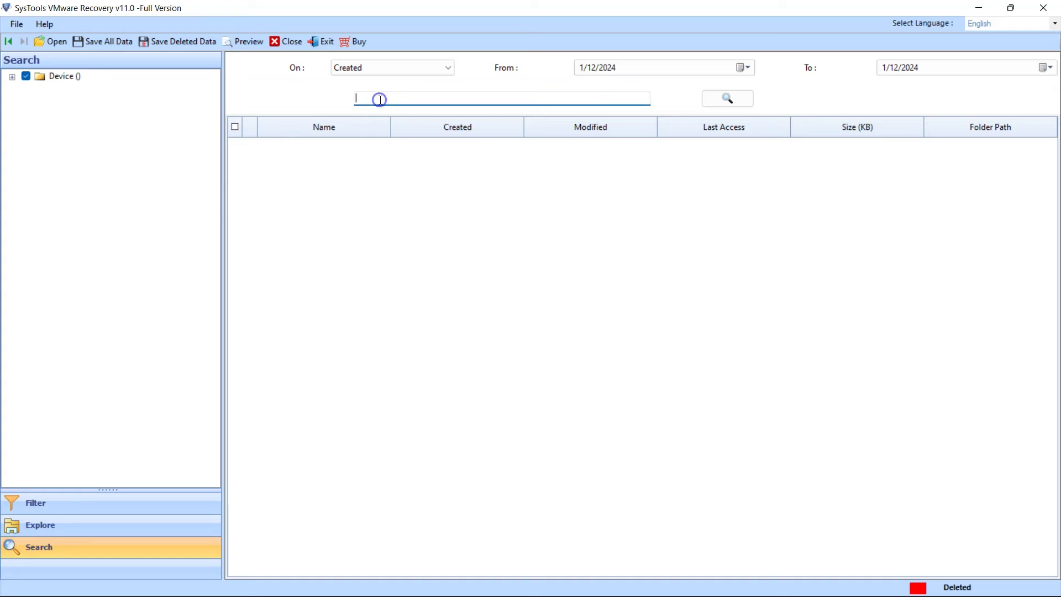
text(jpeg)
click(726, 99)
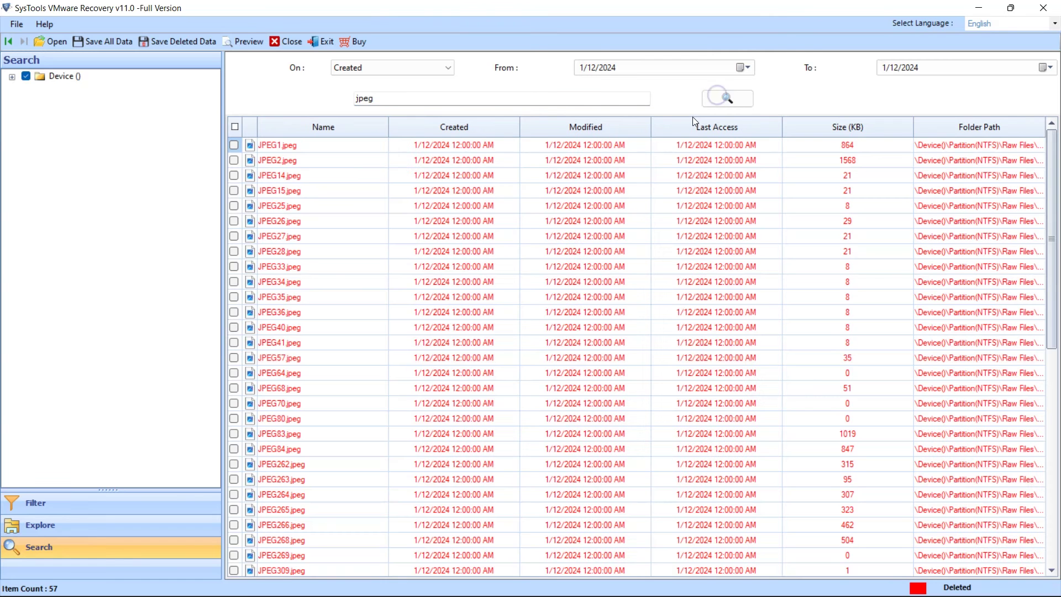
Export the checked file from the Raw Files PNG folder to the Desktop.
click(103, 521)
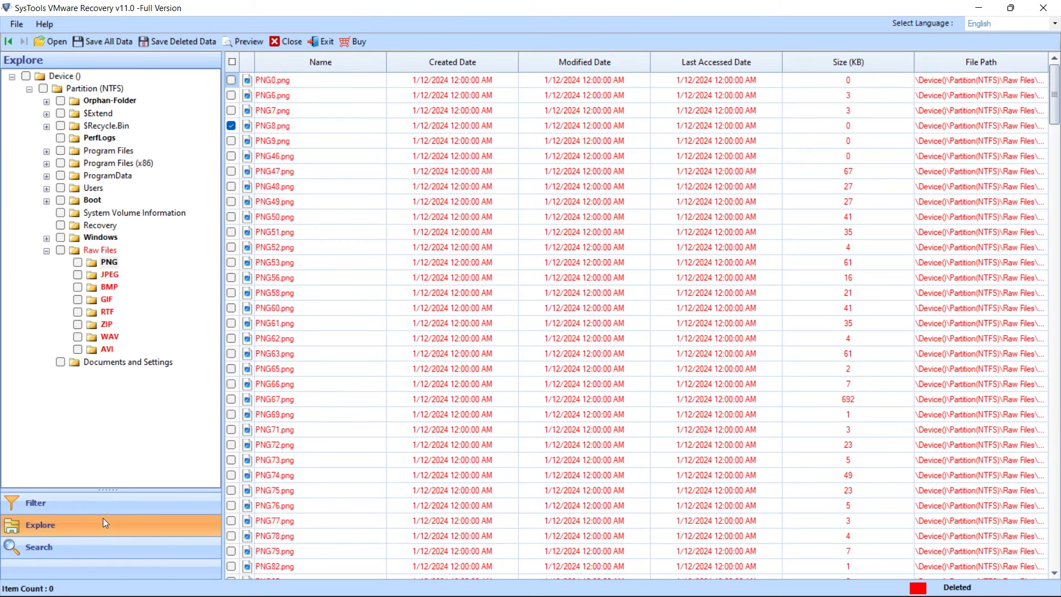
click(109, 262)
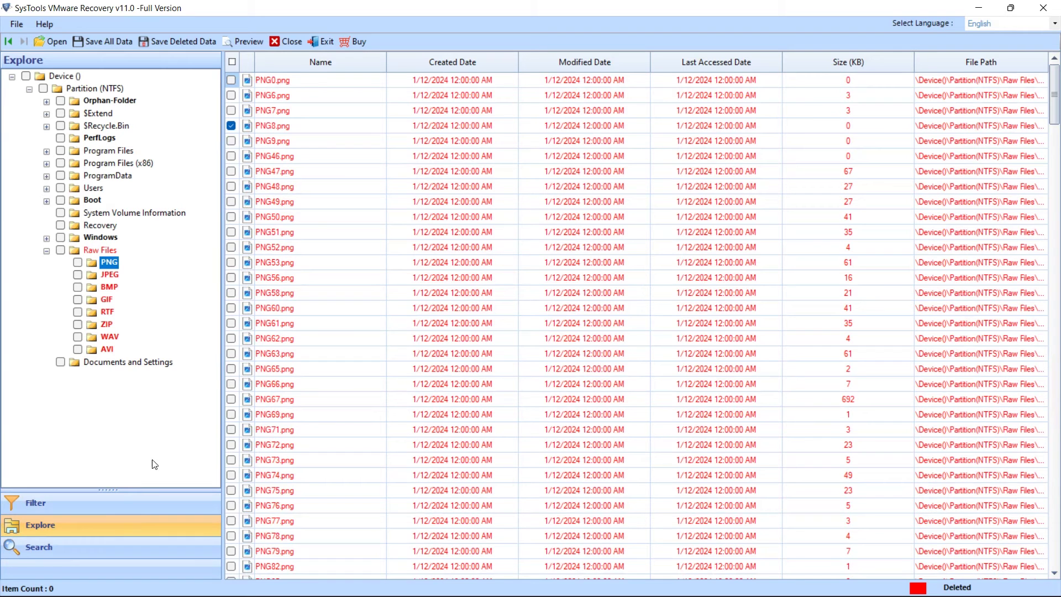
click(171, 42)
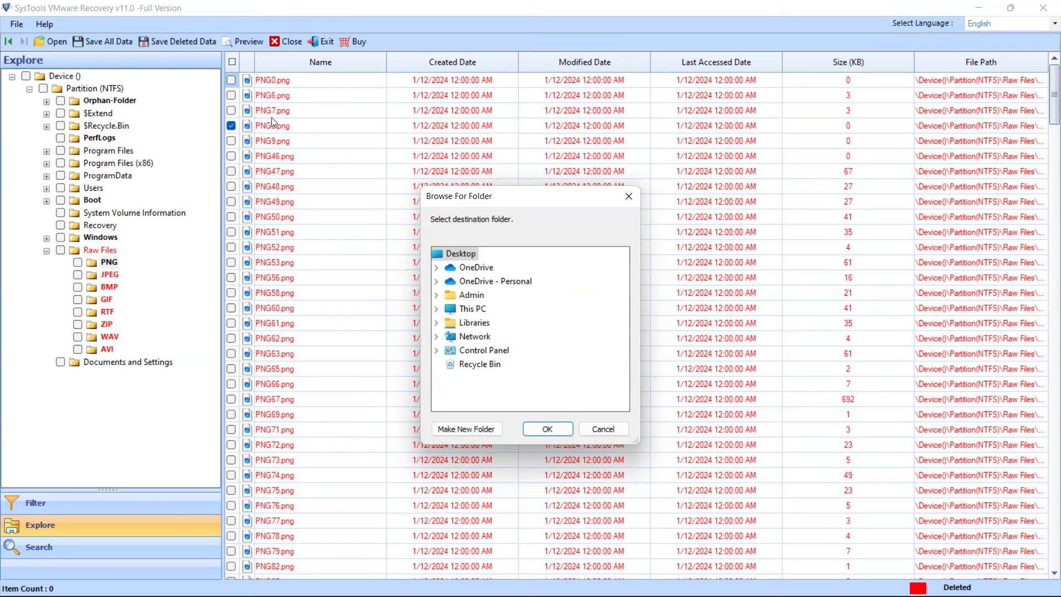
click(462, 254)
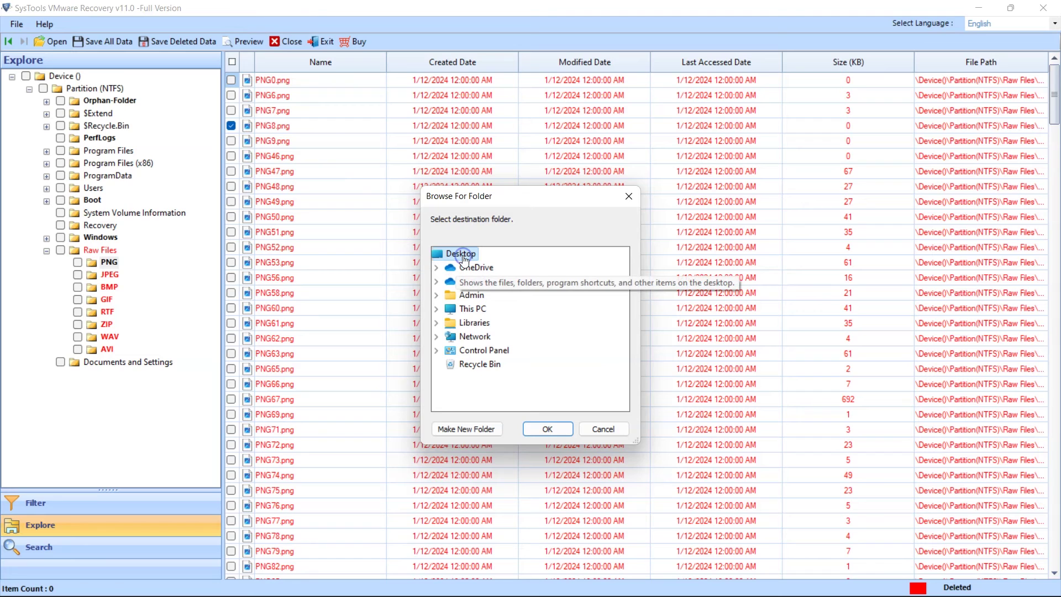
click(464, 259)
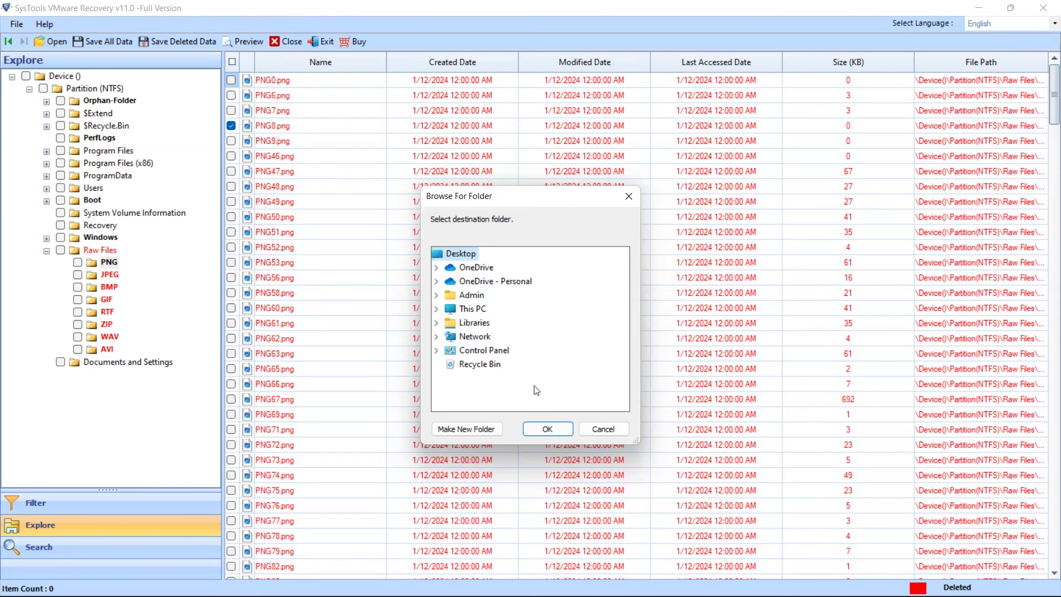
click(549, 429)
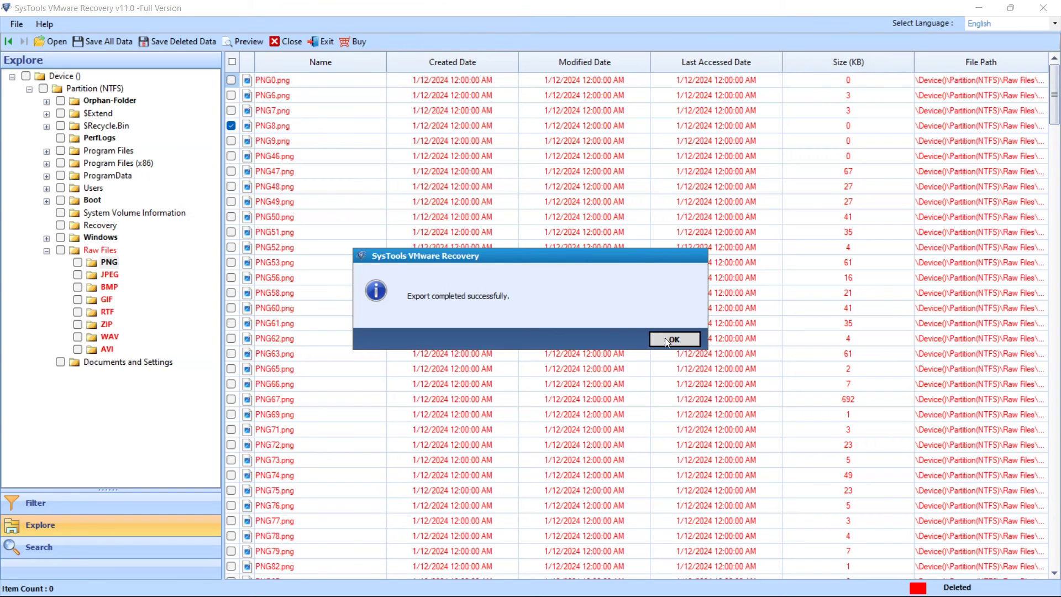
Dismiss the export-completed message.
click(666, 338)
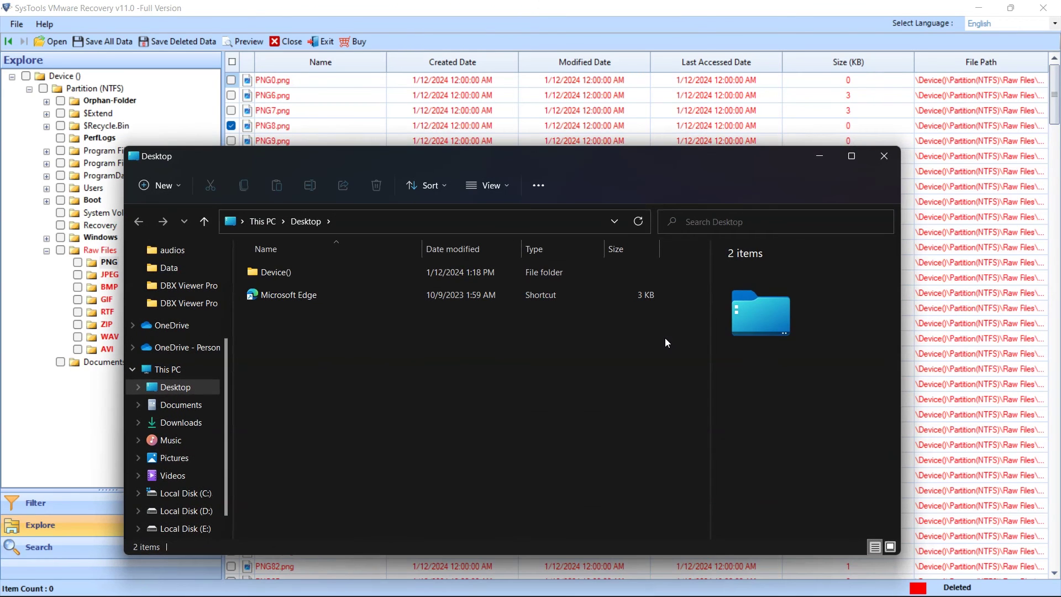